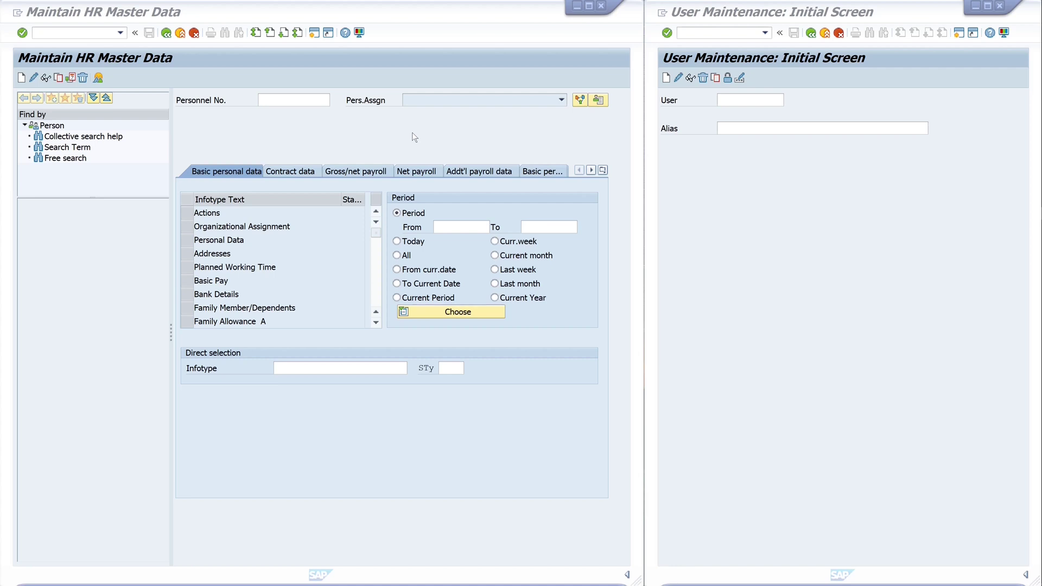
# Step: Start transaction PA30 in the HR master data window
pyautogui.click(751, 164)
pyautogui.click(362, 144)
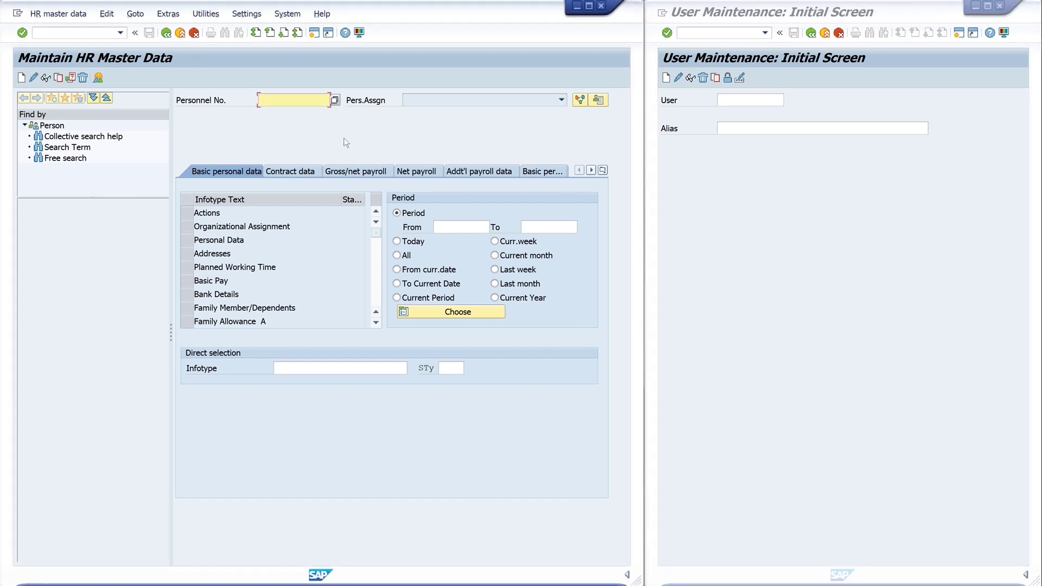
pyautogui.click(33, 31)
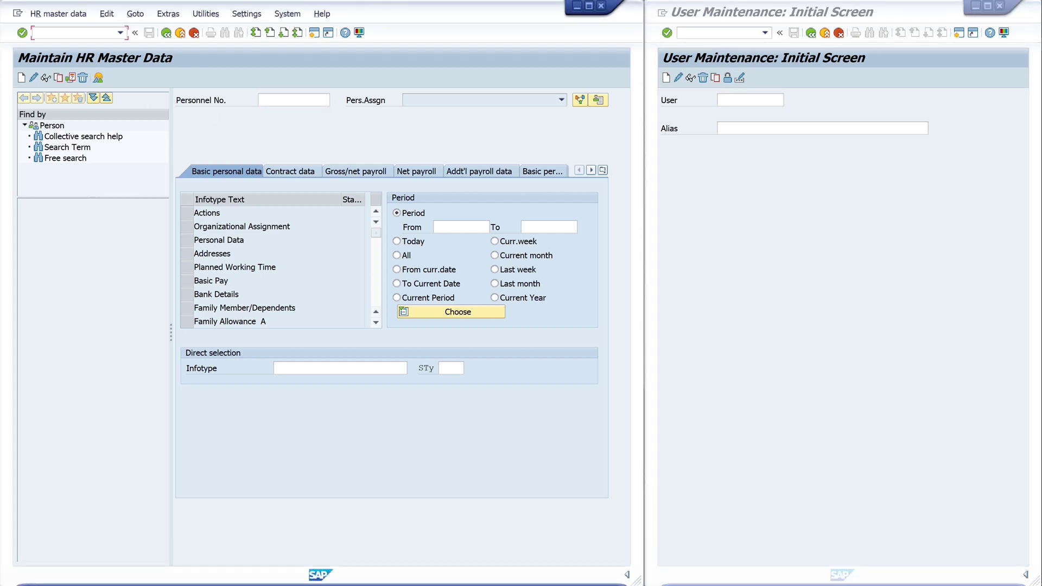
pyautogui.write('pa30')
# Step: In the second window, display the SAP user's record via SU01 using the user ID
pyautogui.click(725, 32)
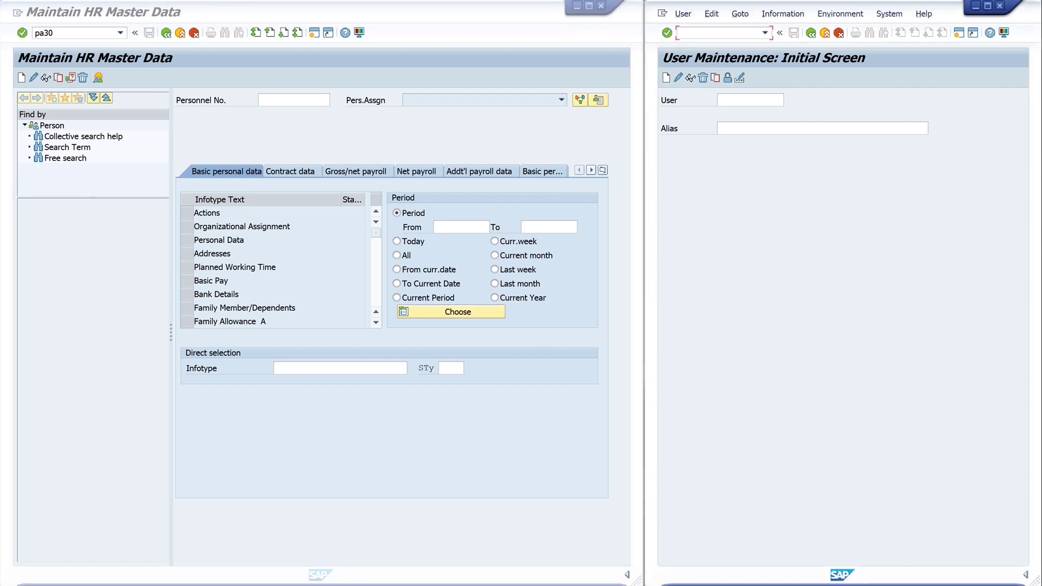
pyautogui.write('su01')
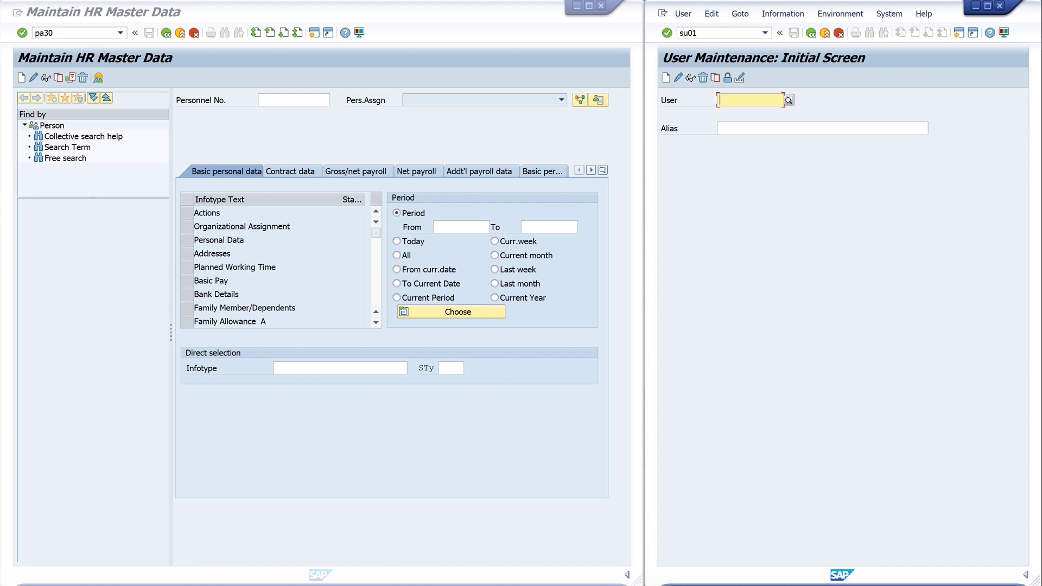
pyautogui.write('devusr')
pyautogui.press('Return')
pyautogui.click(690, 77)
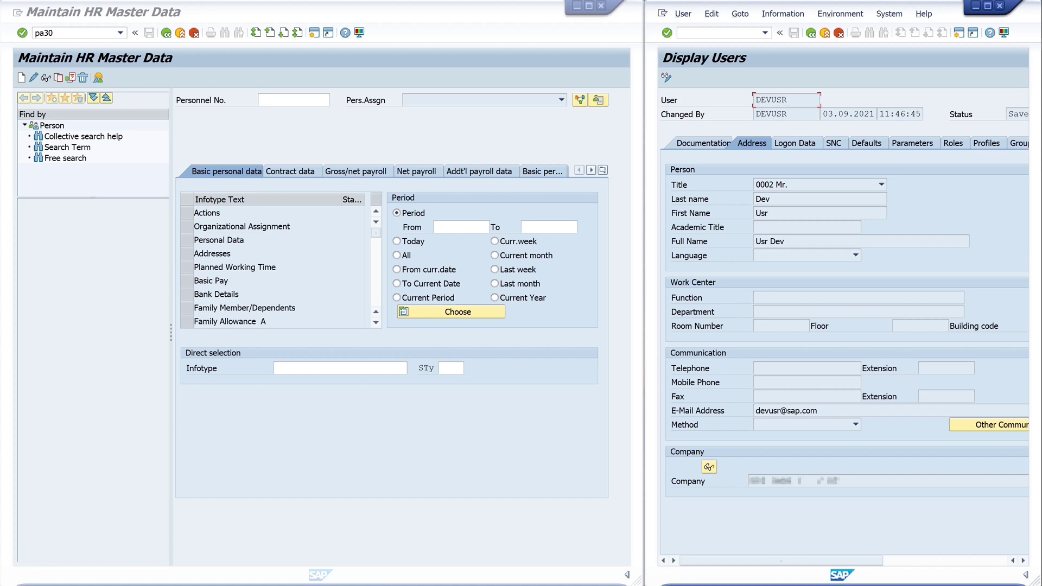
# Step: Load the employee's personnel number in PA30 to show header data and maintained infotypes
pyautogui.click(294, 100)
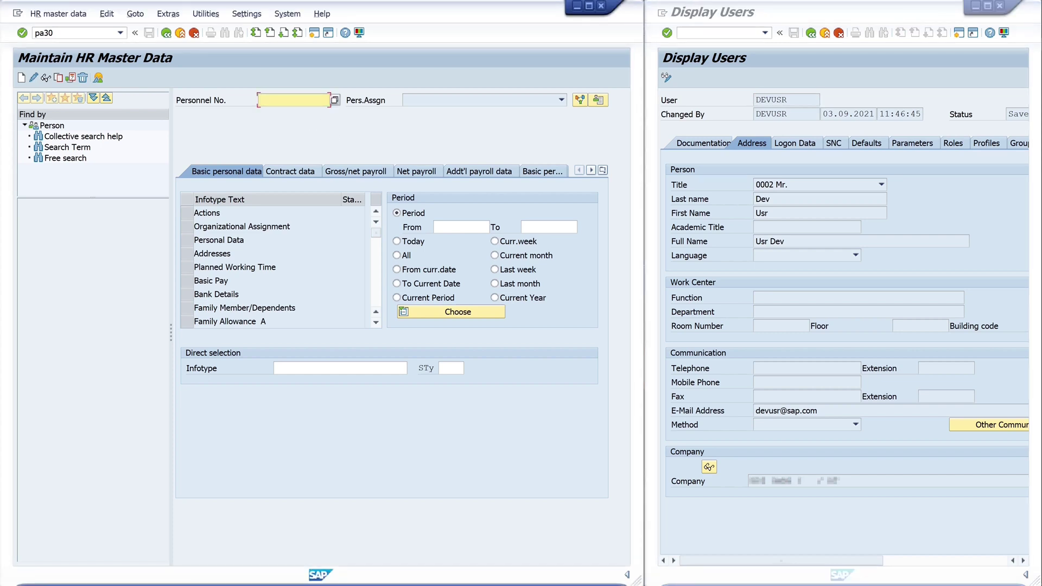
pyautogui.write('80022084')
pyautogui.press('Return')
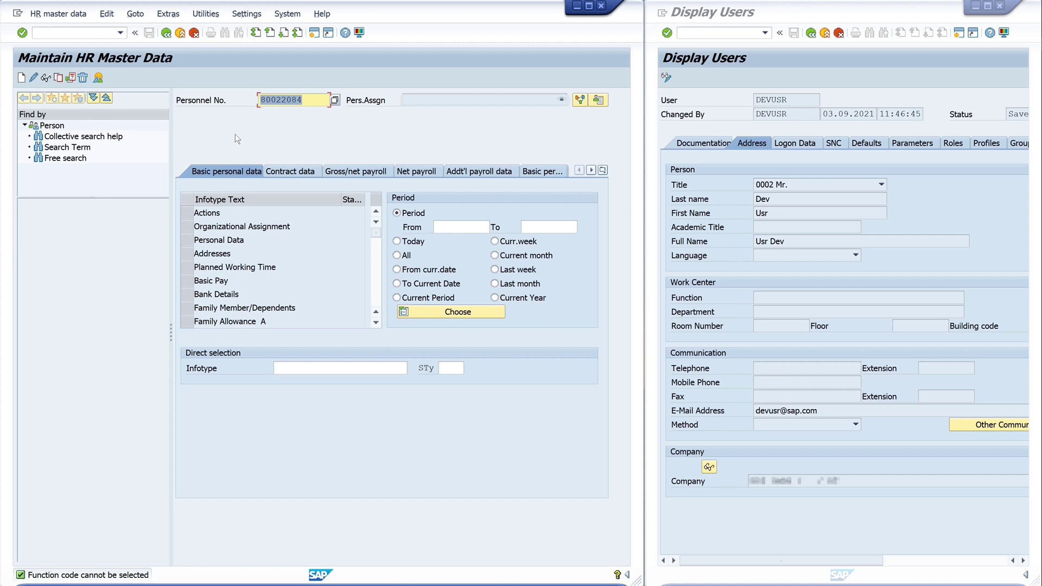
pyautogui.press('Return')
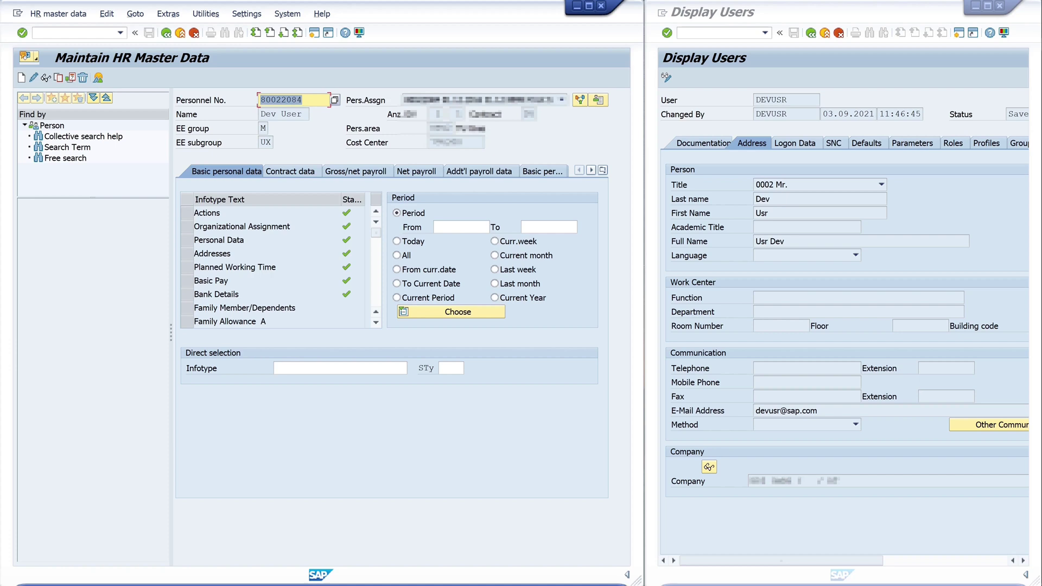
# Step: Create an infotype 105 Communication record with subtype 0001 System user name
pyautogui.click(341, 368)
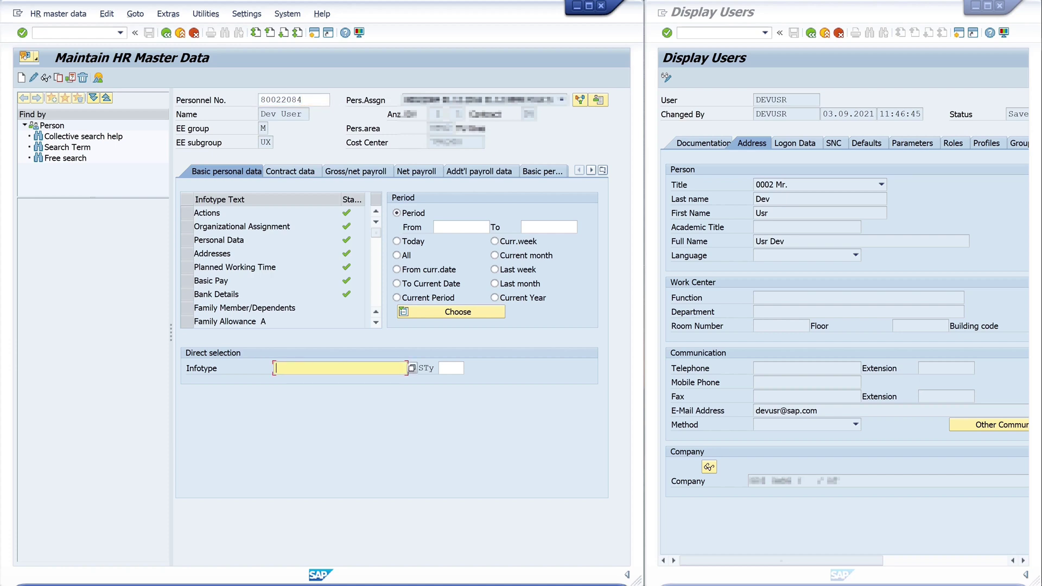
pyautogui.write('105')
pyautogui.press('Return')
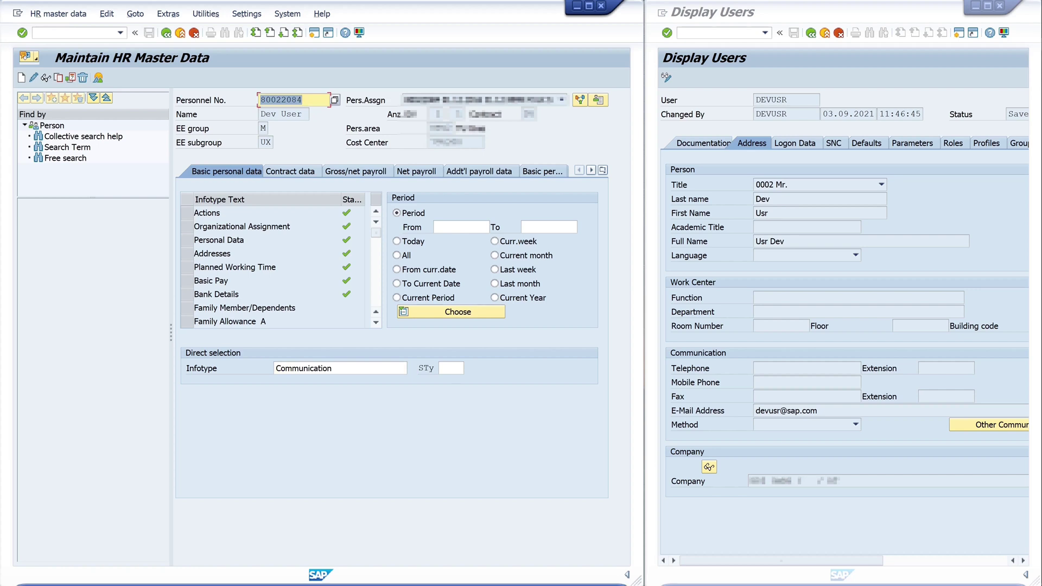
pyautogui.click(24, 78)
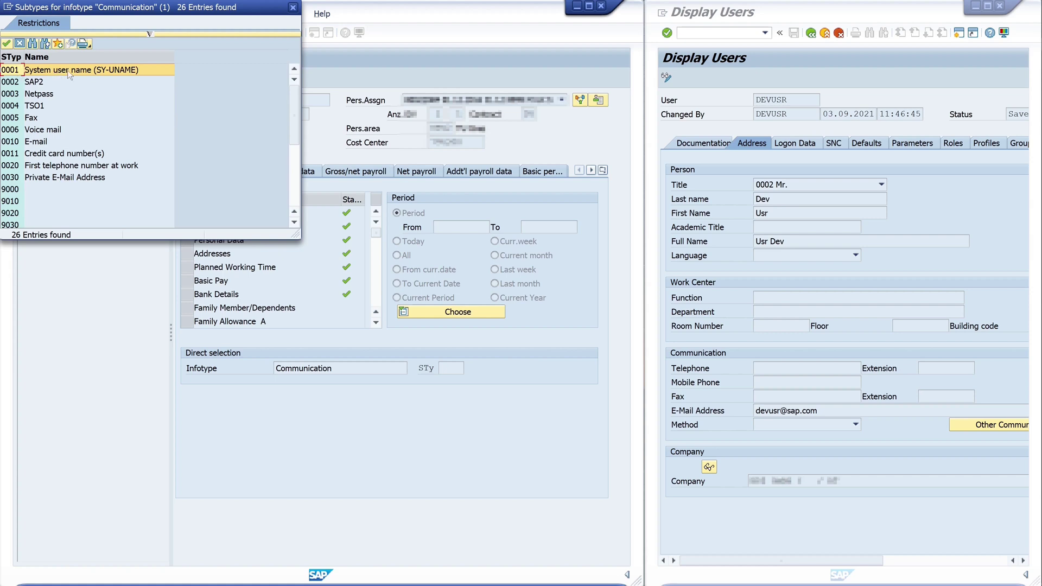
pyautogui.doubleClick(68, 70)
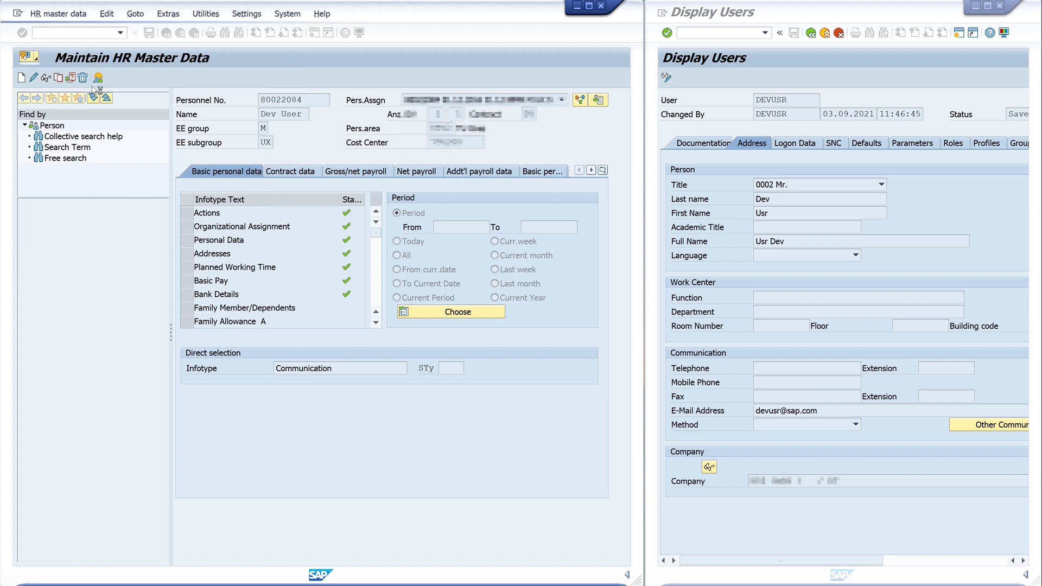
pyautogui.press('F5')
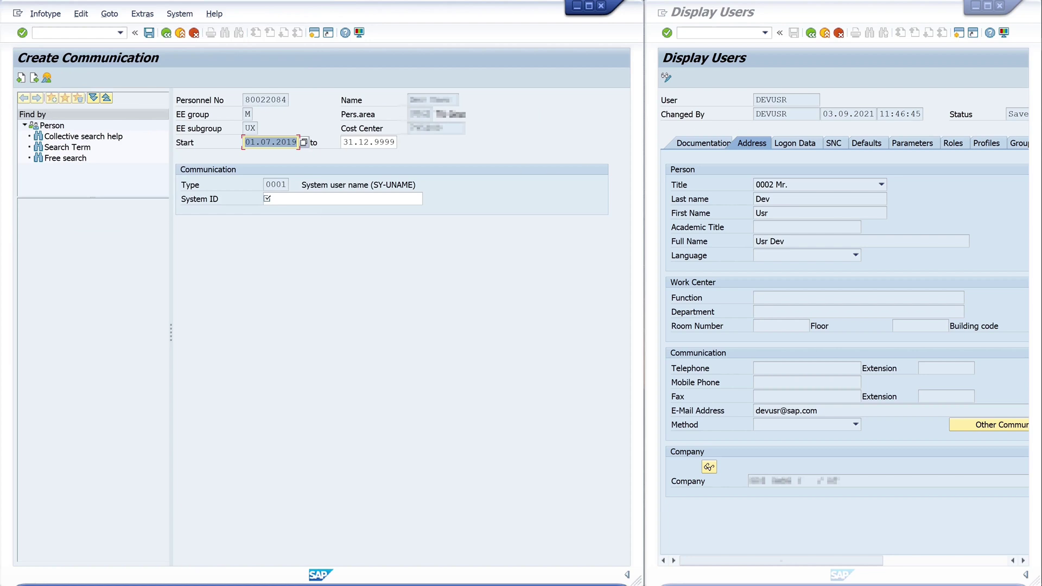
# Step: Enter the SAP user ID as the System ID and save the record
pyautogui.hotkey('alt', 'Tab')
pyautogui.hotkey('alt', 'Tab')
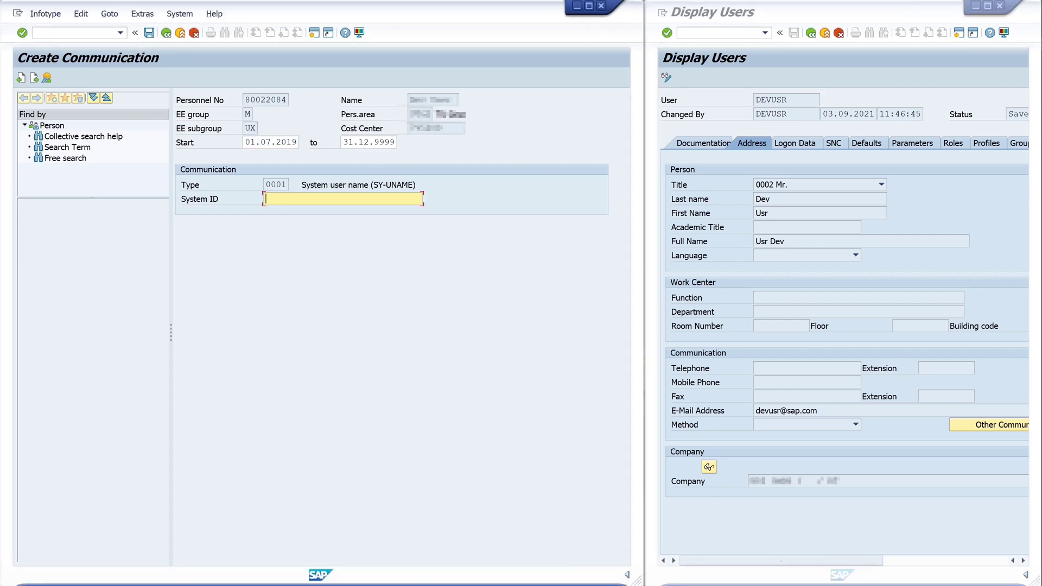
pyautogui.write('DEVUSR')
pyautogui.press('Return')
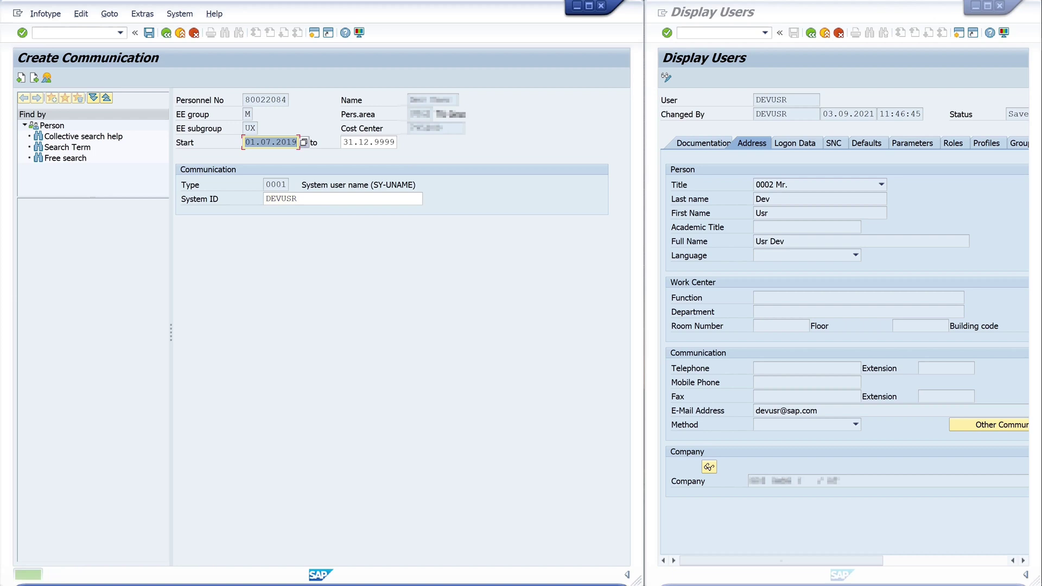
pyautogui.click(150, 34)
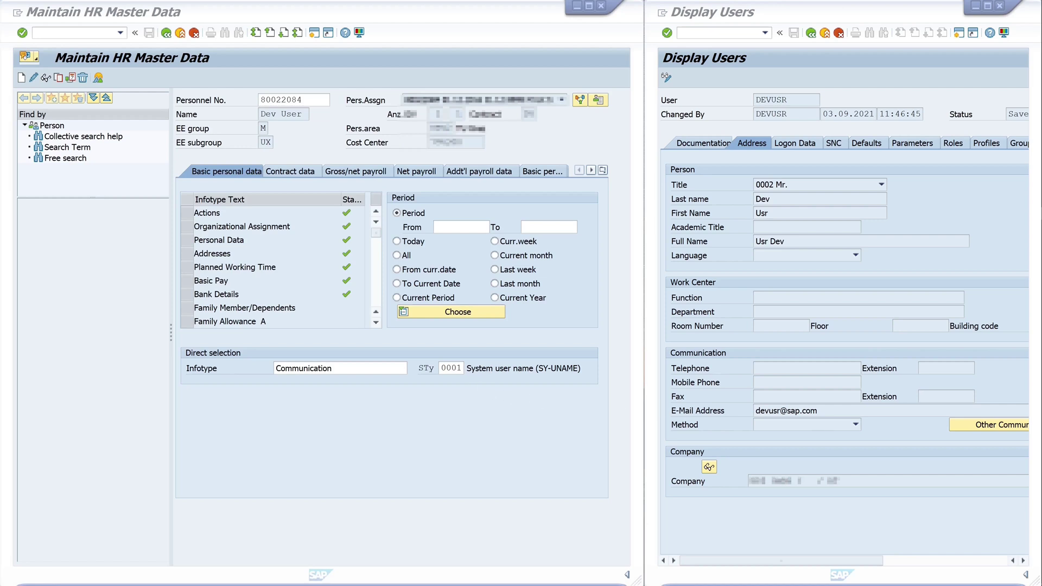
# Step: Choose subtype 0010 E-mail and start a new Communication record
pyautogui.click(459, 368)
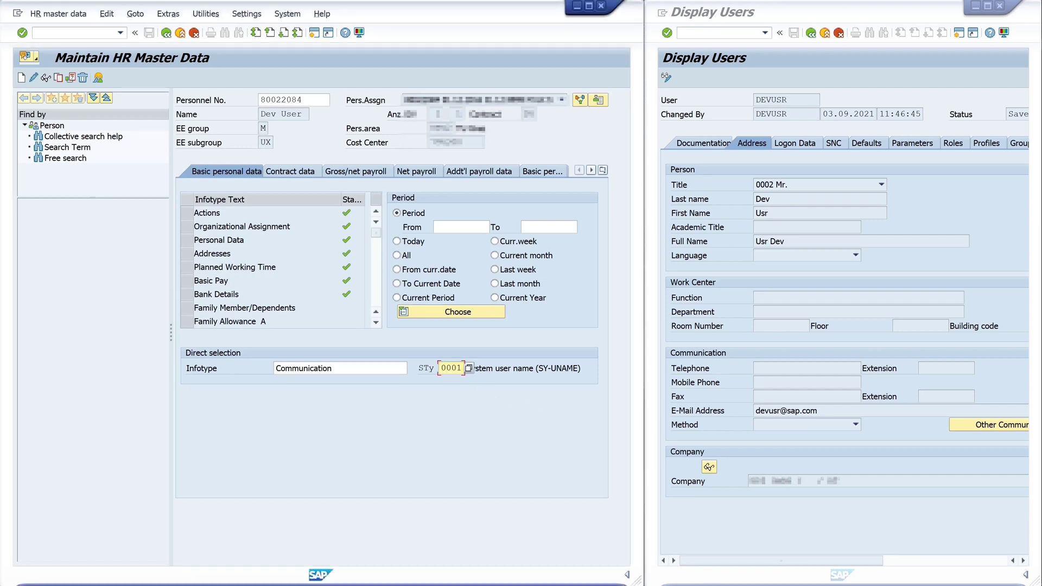
pyautogui.click(468, 368)
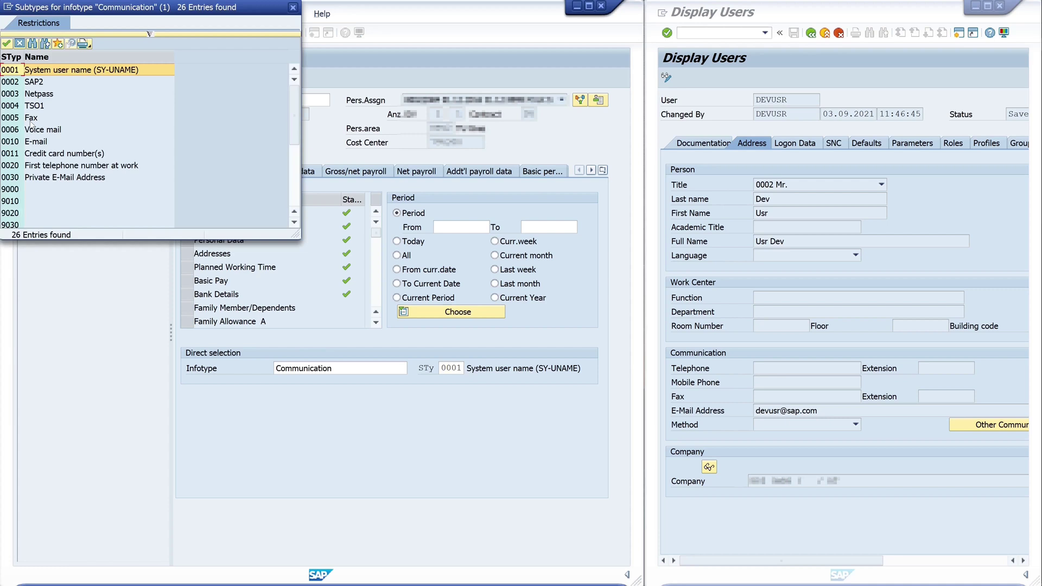
pyautogui.doubleClick(43, 141)
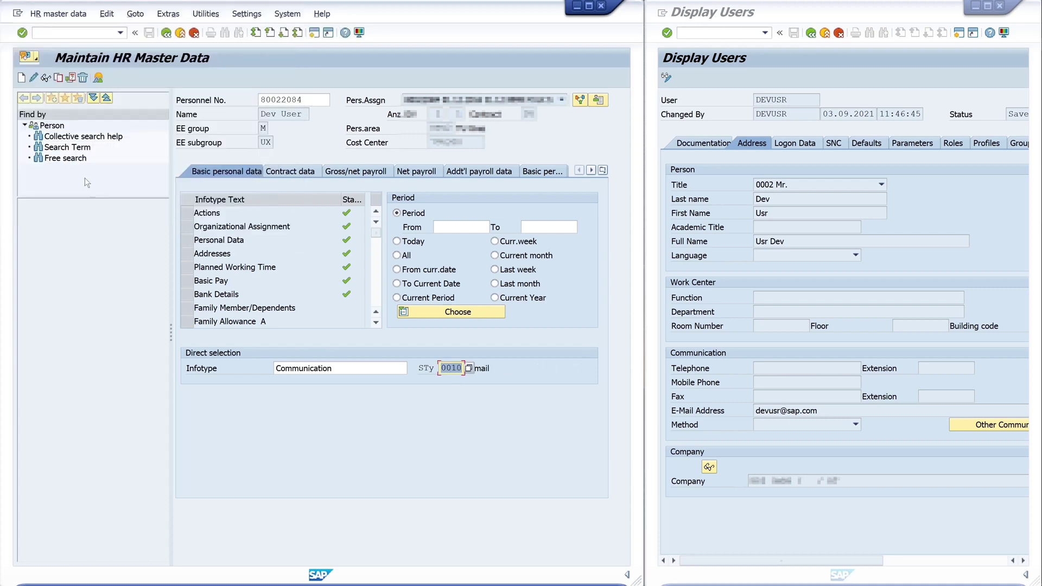
pyautogui.click(23, 77)
pyautogui.click(23, 78)
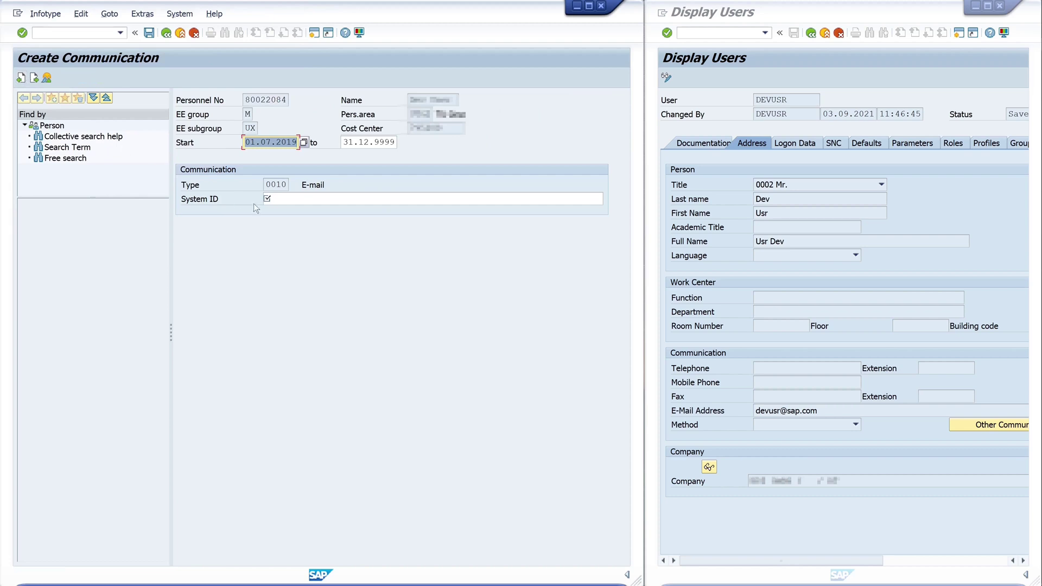
# Step: Copy the user's e-mail address from Display Users into System ID and save
pyautogui.click(266, 199)
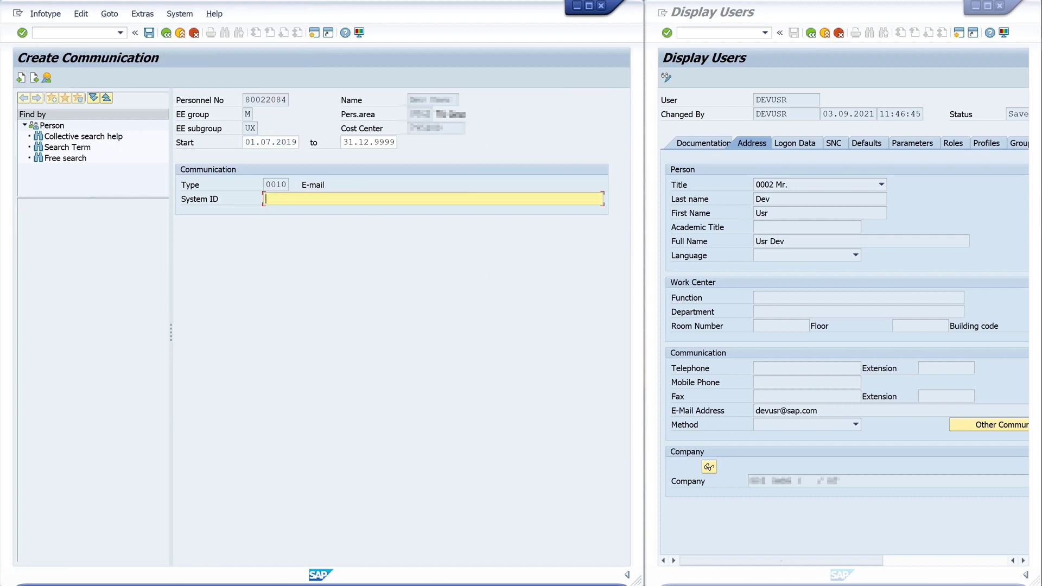
pyautogui.moveTo(818, 411); pyautogui.dragTo(721, 414)
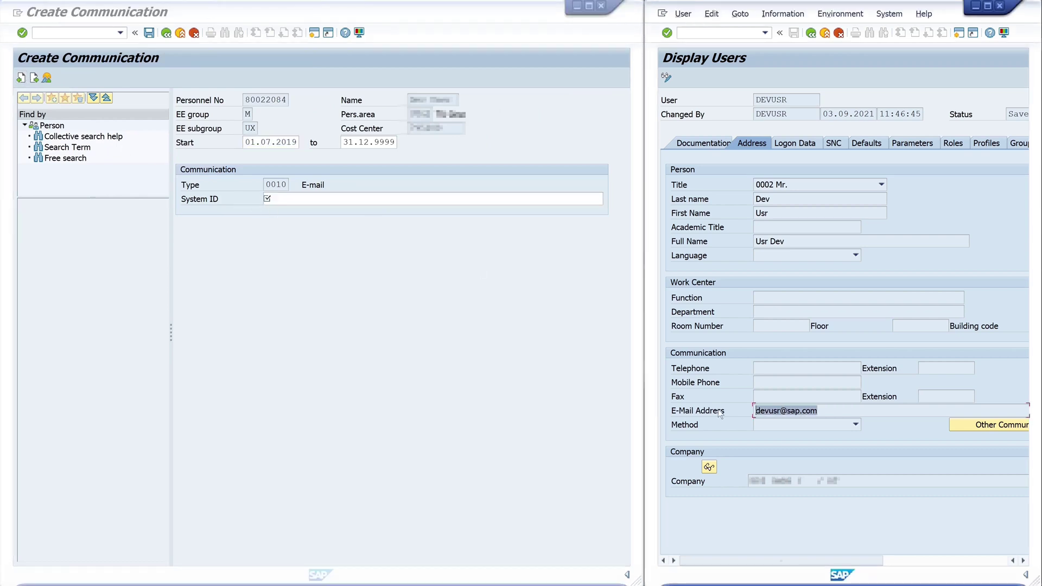
pyautogui.hotkey('ctrl', 'c')
pyautogui.hotkey('alt', 'Tab')
pyautogui.hotkey('ctrl', 'v')
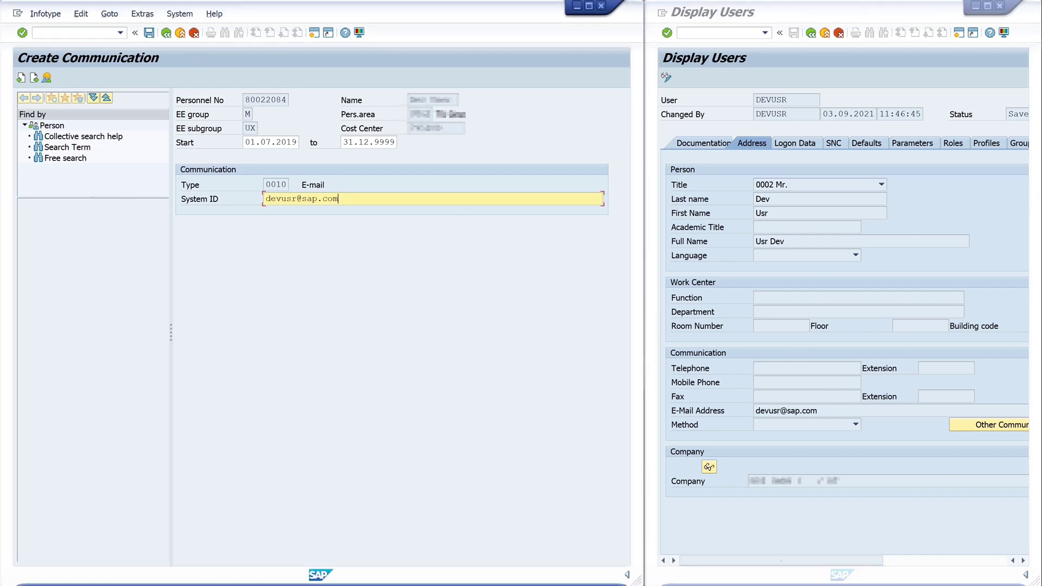
pyautogui.click(150, 34)
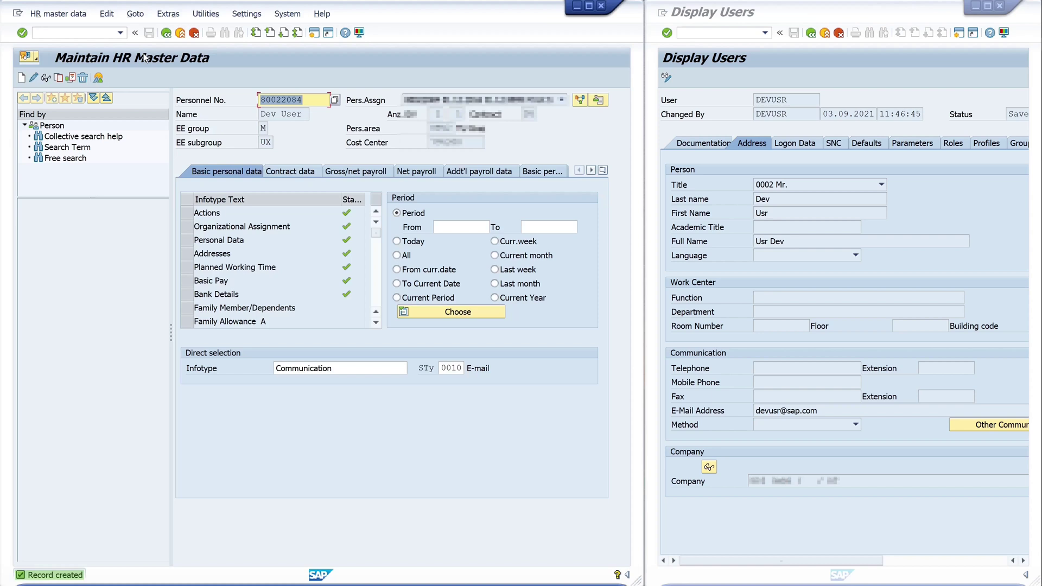
# Step: Clear the subtype and list all Communication records, 0001 System user name and 0010 E-mail
pyautogui.hotkey('alt', 'Tab')
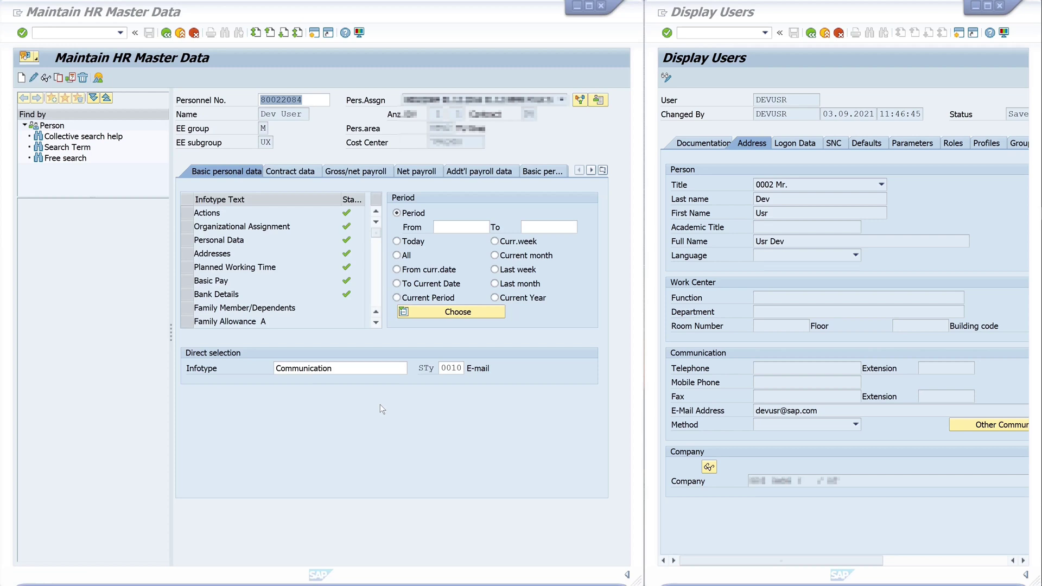
pyautogui.click(451, 368)
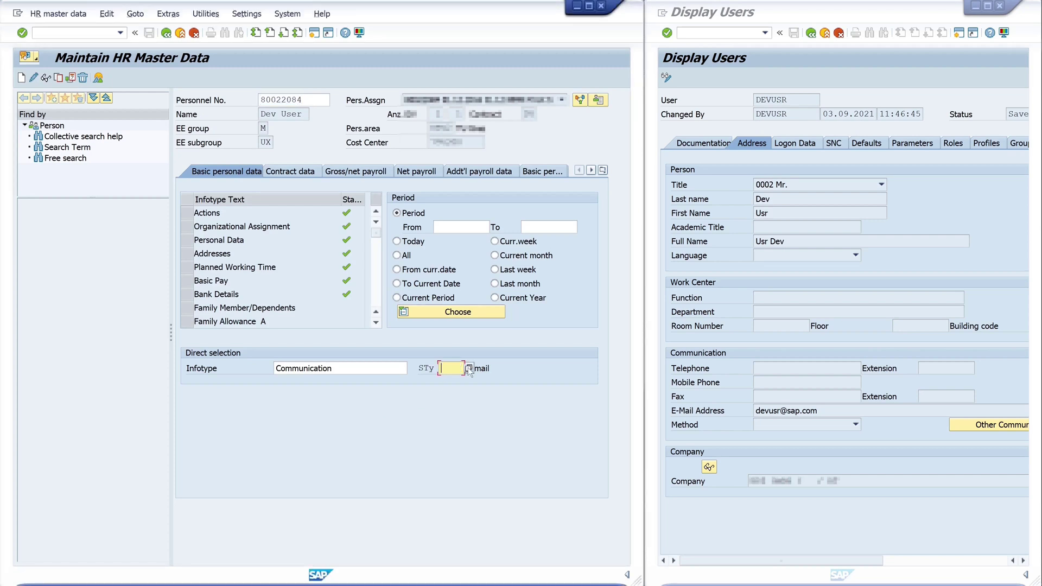
pyautogui.press('Delete')
pyautogui.press('Return')
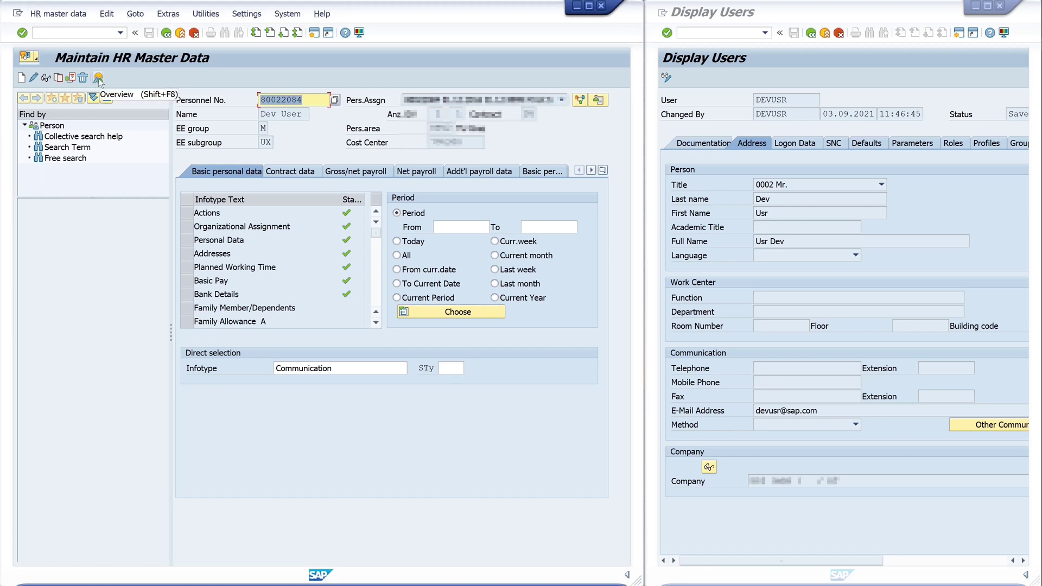
pyautogui.click(98, 80)
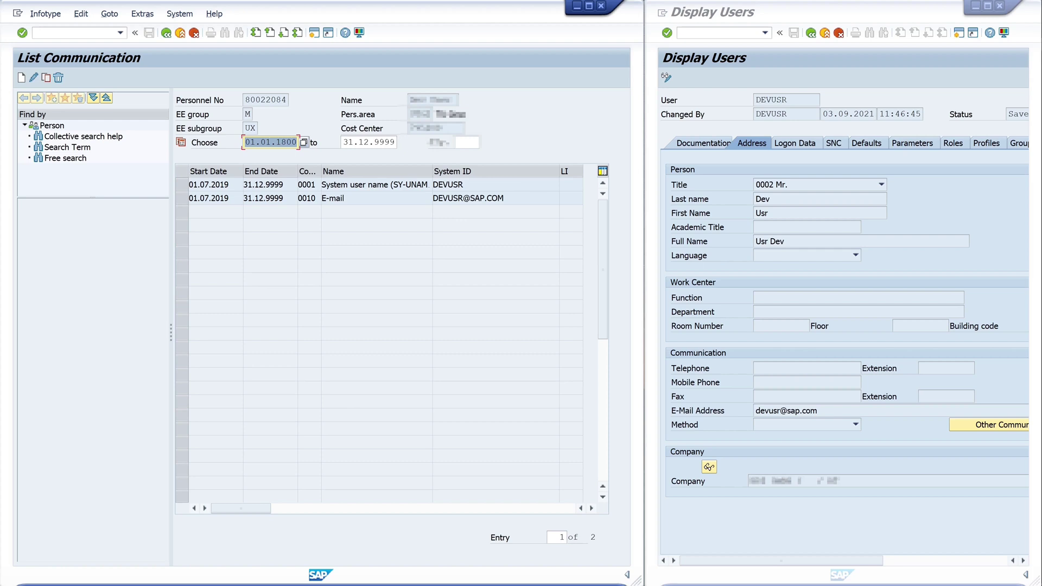
# Step: Display the field definition of table PA0105 in SE11 in the second session
pyautogui.click(706, 33)
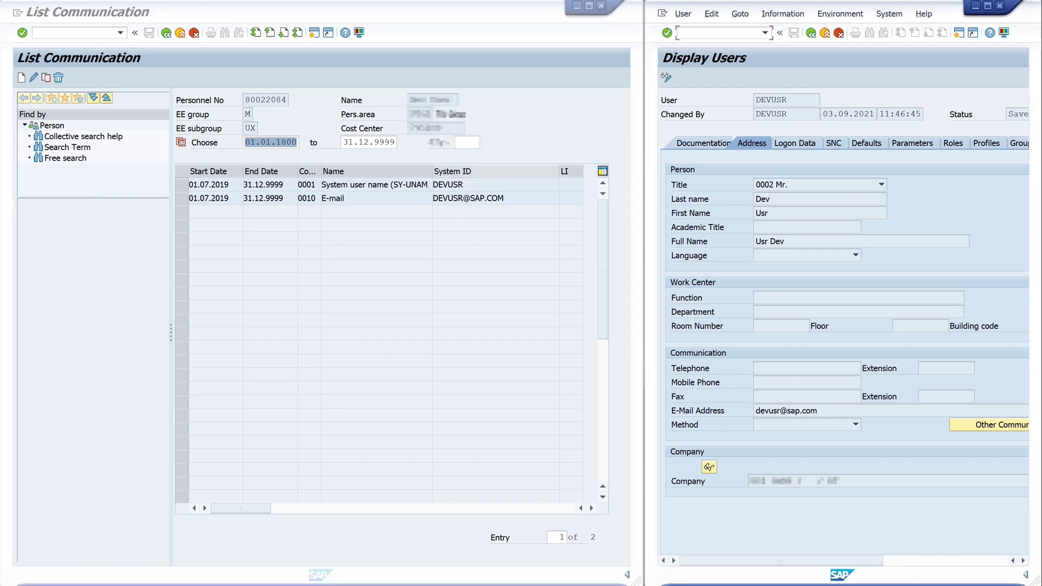
pyautogui.write('/nse11')
pyautogui.press('Return')
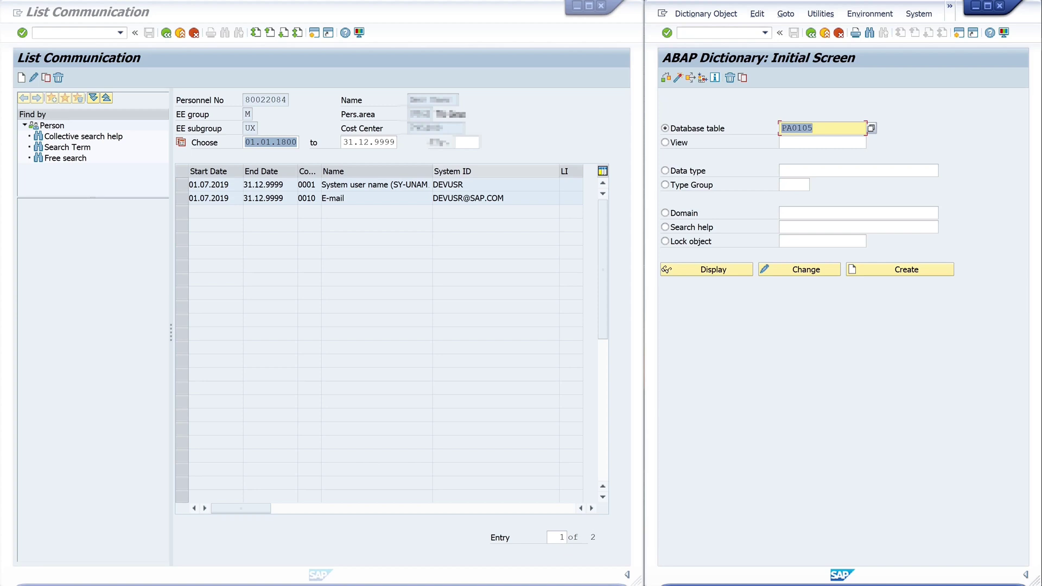
pyautogui.click(813, 128)
pyautogui.moveTo(791, 128); pyautogui.dragTo(813, 128)
pyautogui.click(673, 270)
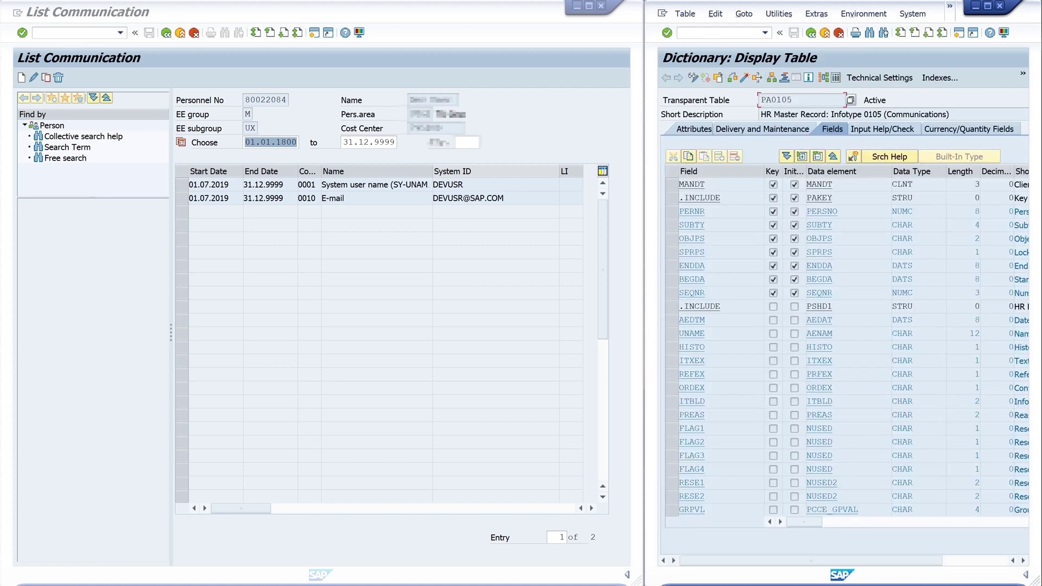
# Step: Show PA0105 contents filtered by the employee's personnel number and widen the browser
pyautogui.click(836, 77)
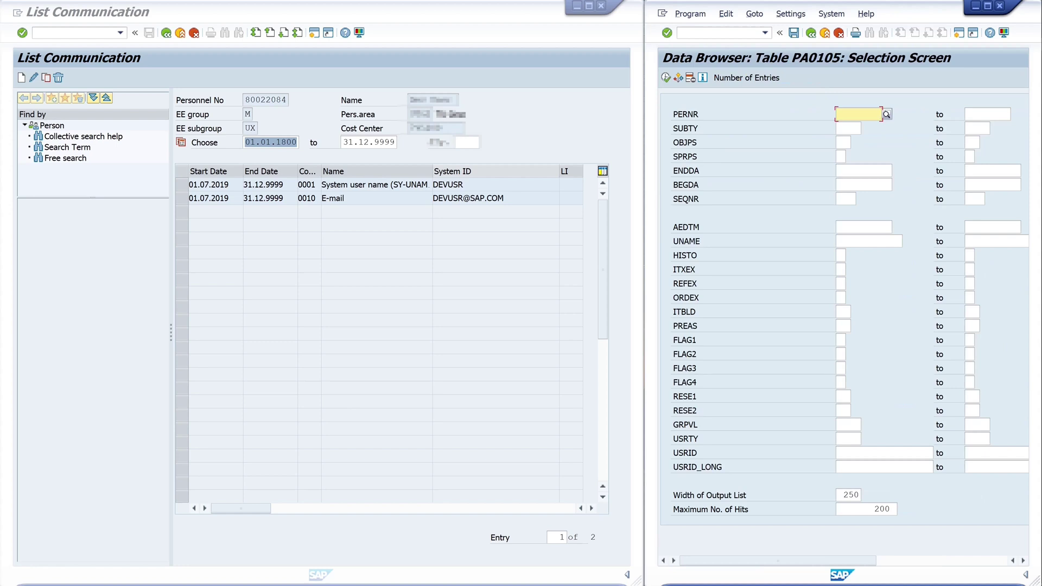
pyautogui.write('80022084')
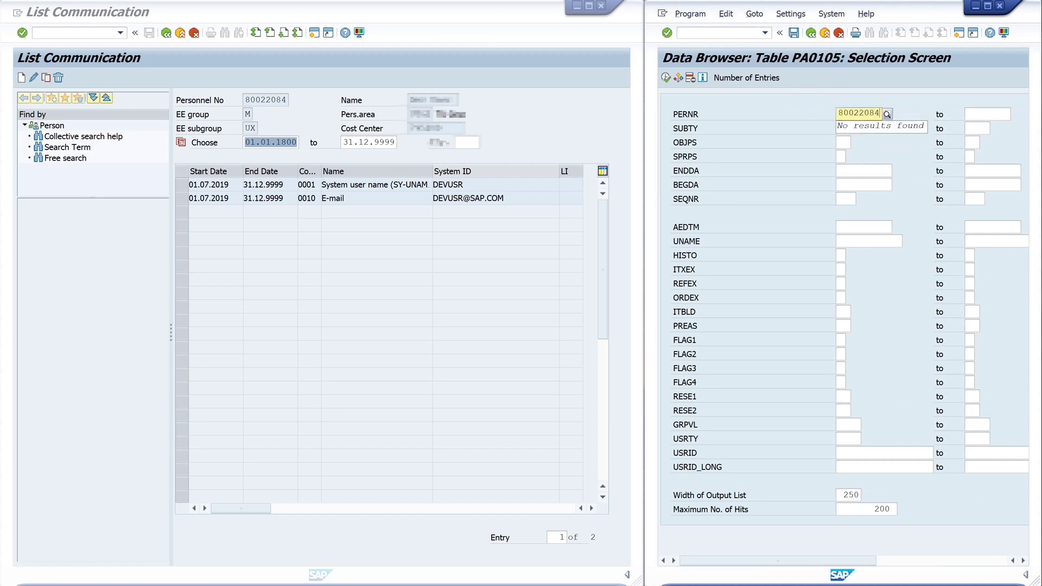
pyautogui.press('Return')
pyautogui.click(667, 78)
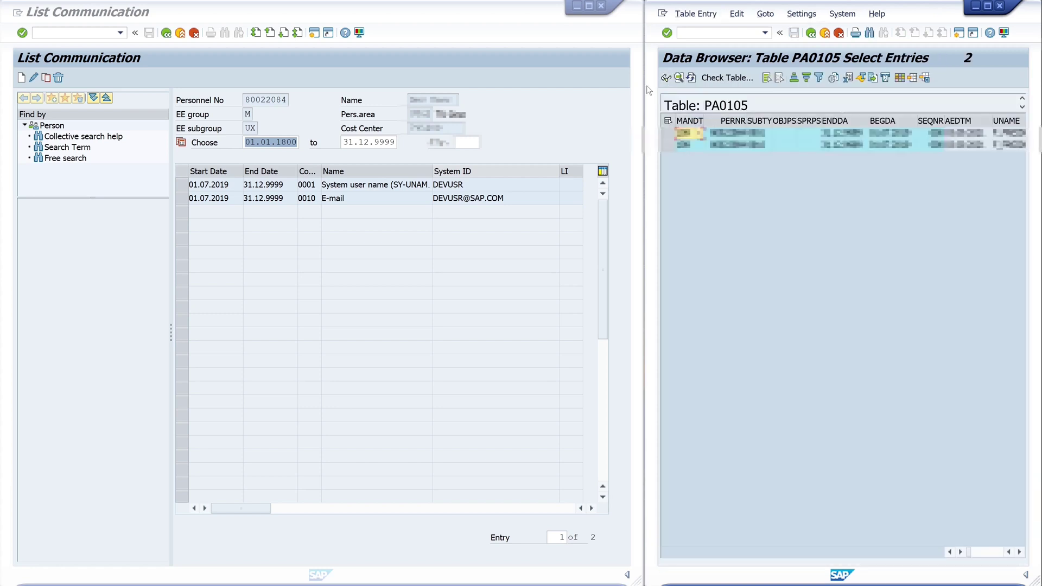
pyautogui.moveTo(646, 84); pyautogui.dragTo(227, 111)
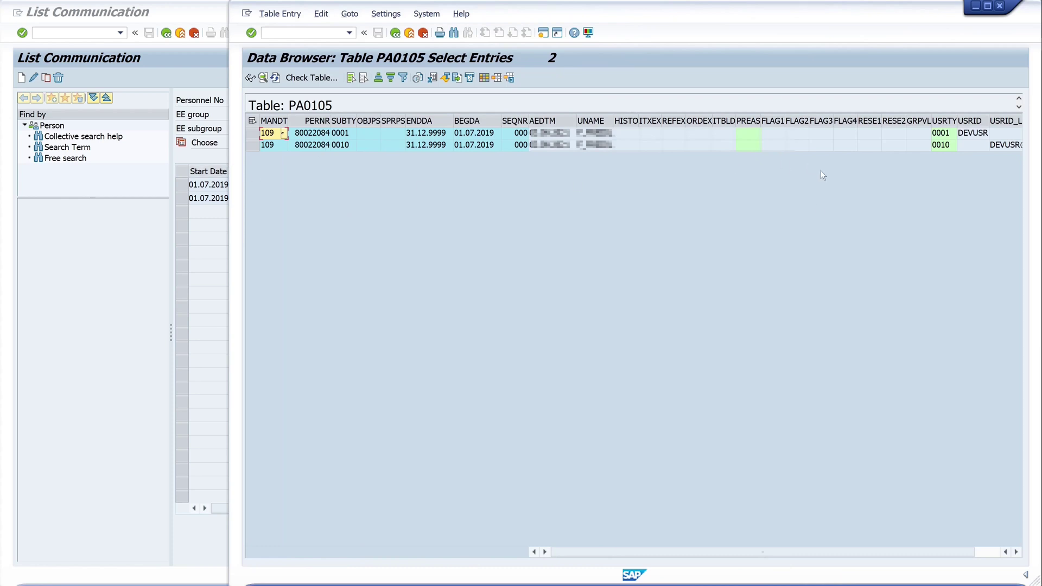
pyautogui.moveTo(855, 550); pyautogui.dragTo(933, 525)
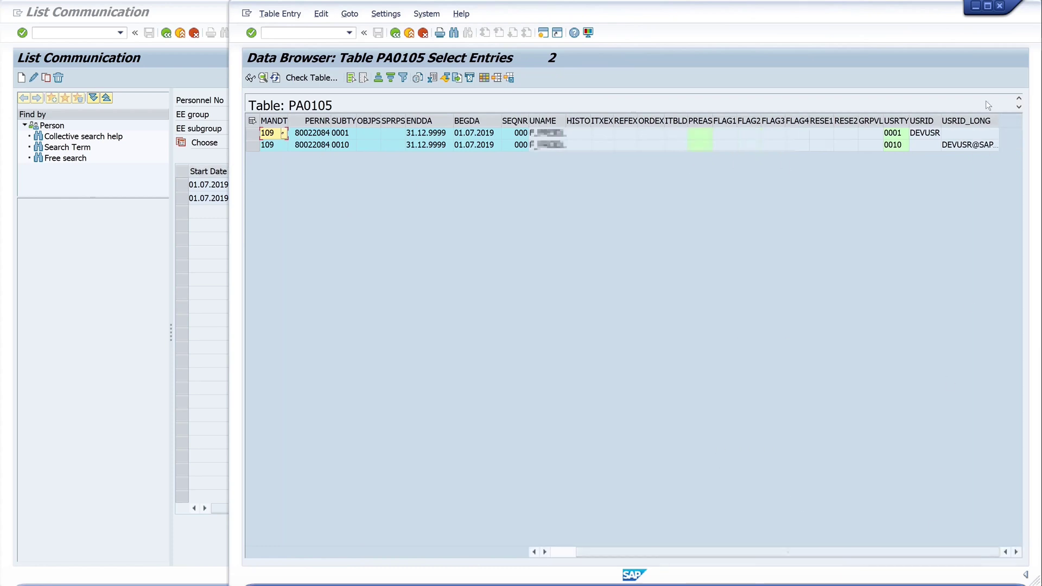
pyautogui.click(927, 135)
pyautogui.click(964, 145)
pyautogui.click(318, 146)
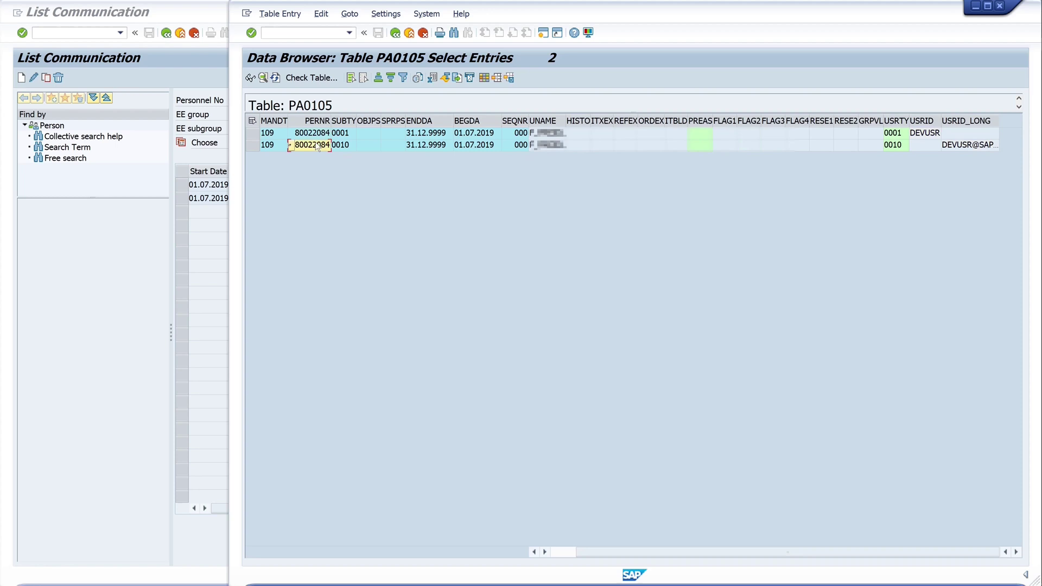